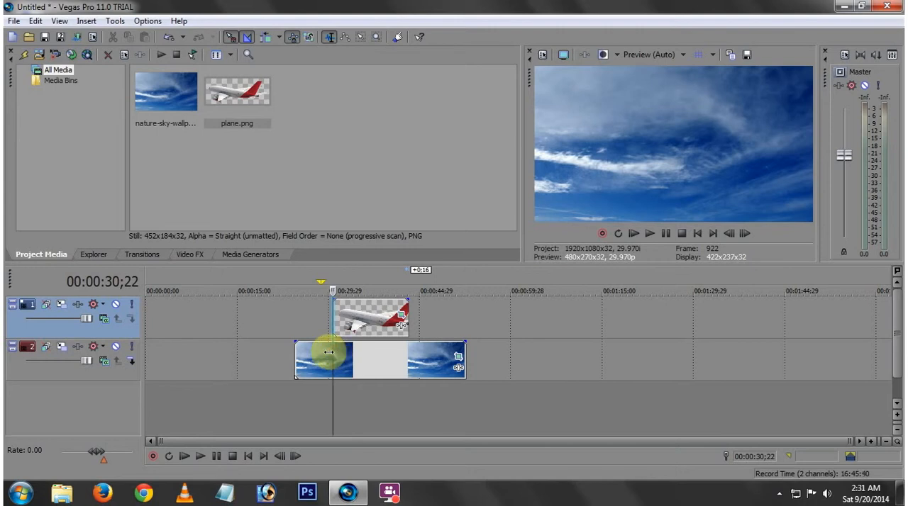
- Play and scrub the timeline around the start of the plane clip to preview the plane moving across the sky
drag(334, 353, 320, 353)
key(space)
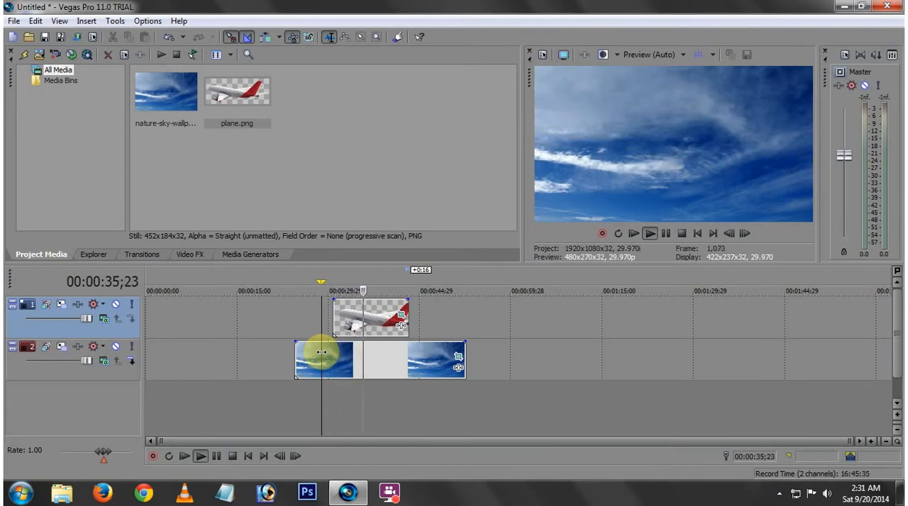
key(space)
click(329, 353)
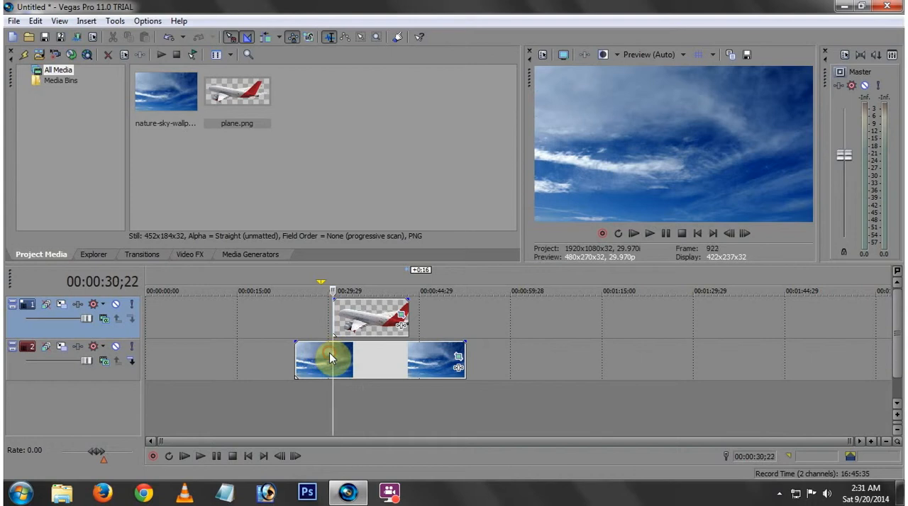
click(328, 352)
key(space)
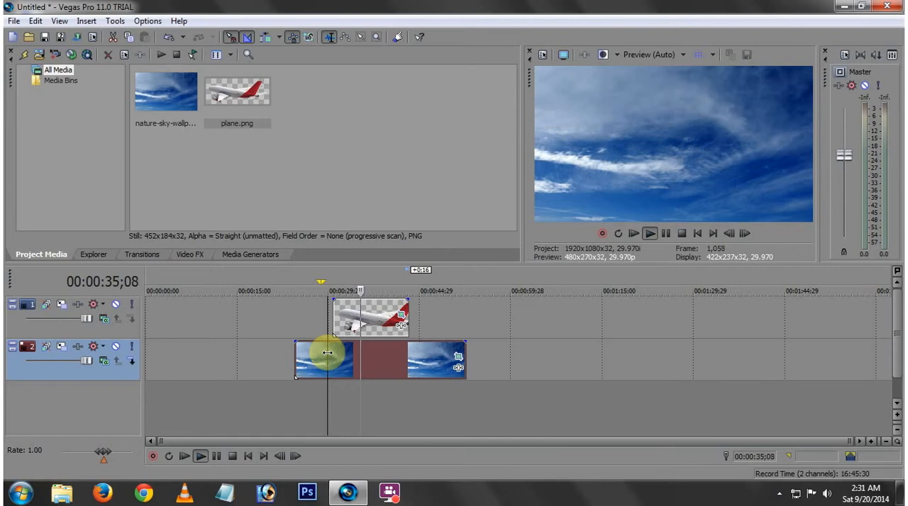
key(space)
click(359, 353)
mouse_move(362, 353)
mouse_down()
mouse_move(339, 355)
mouse_move(351, 355)
mouse_up()
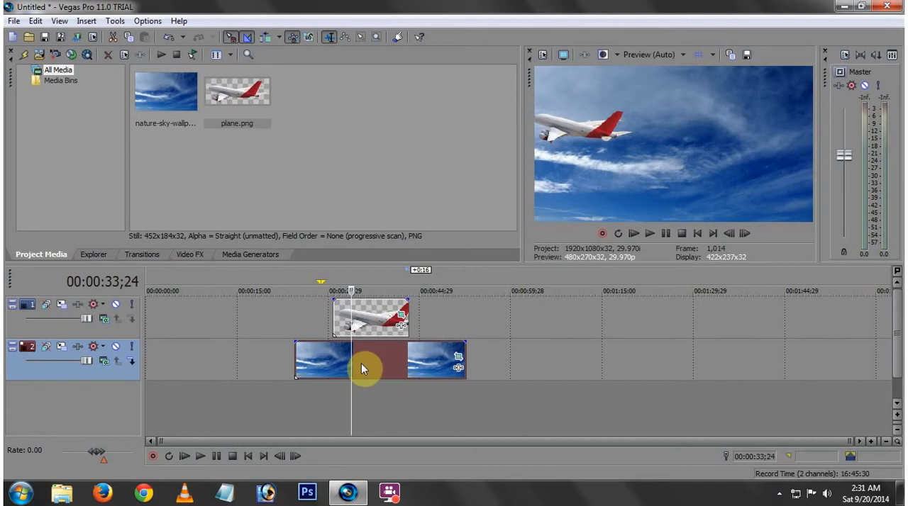
- Create a new project from the HDV 720-30p (1280x720, 29.970 fps) template, discarding changes to the untitled project
click(13, 20)
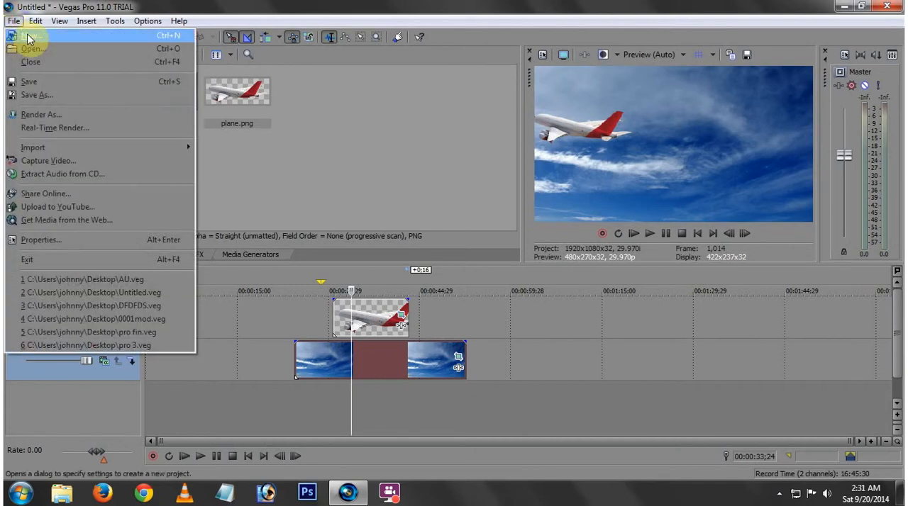
click(28, 37)
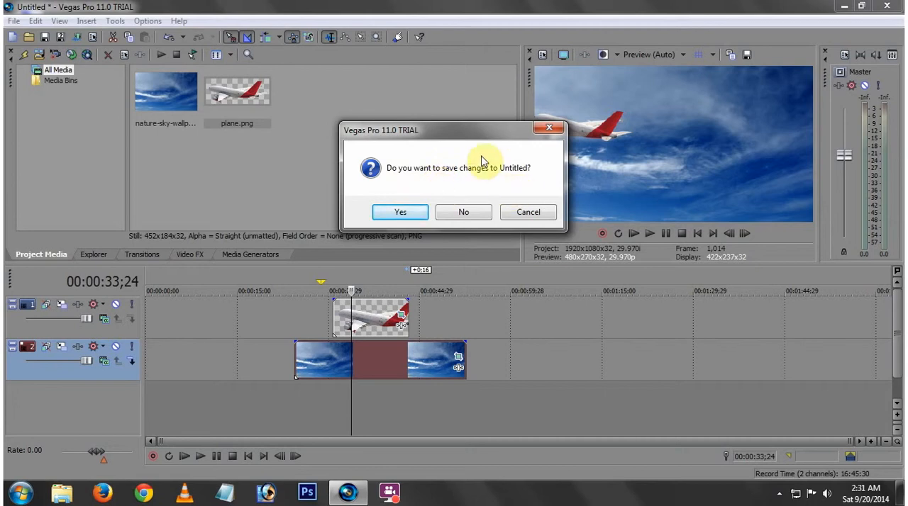
click(465, 212)
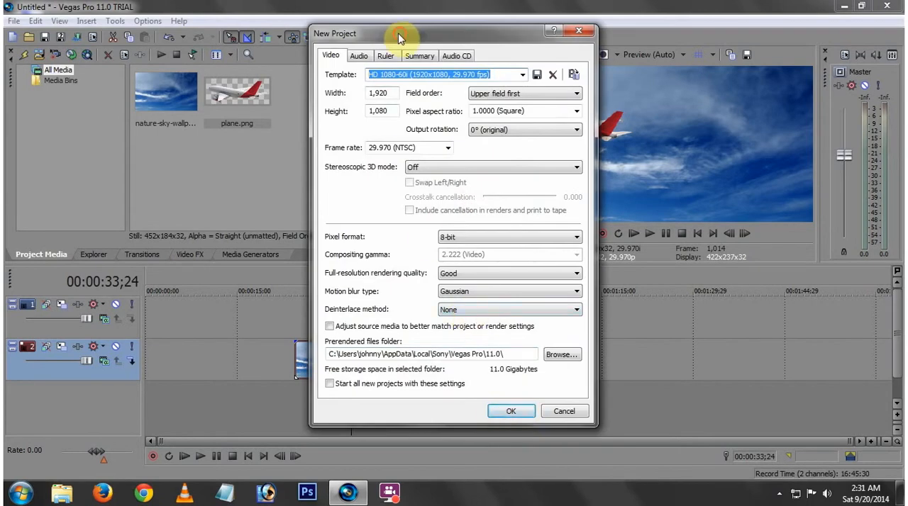
drag(402, 38, 381, 37)
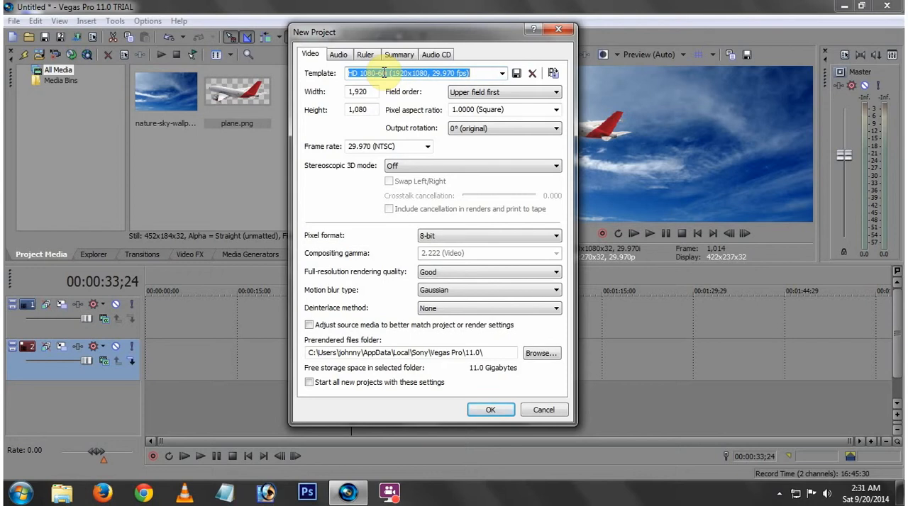
click(502, 73)
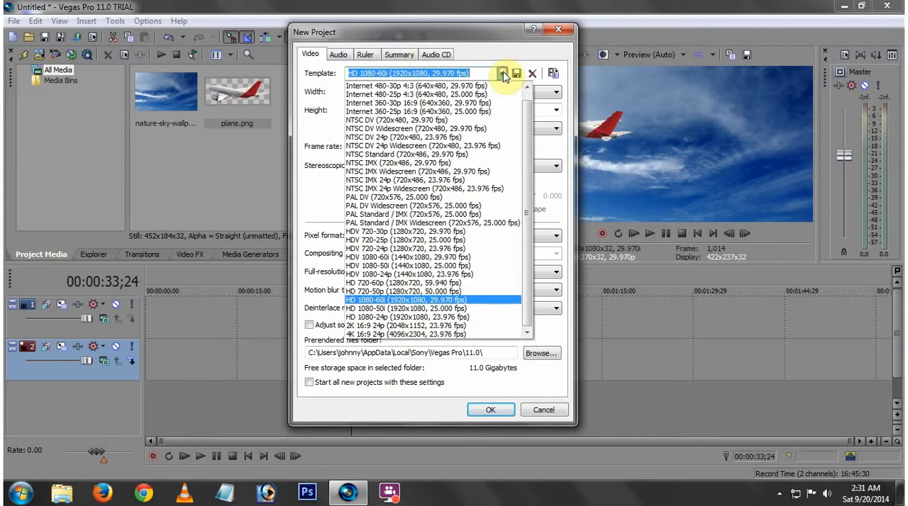
click(390, 232)
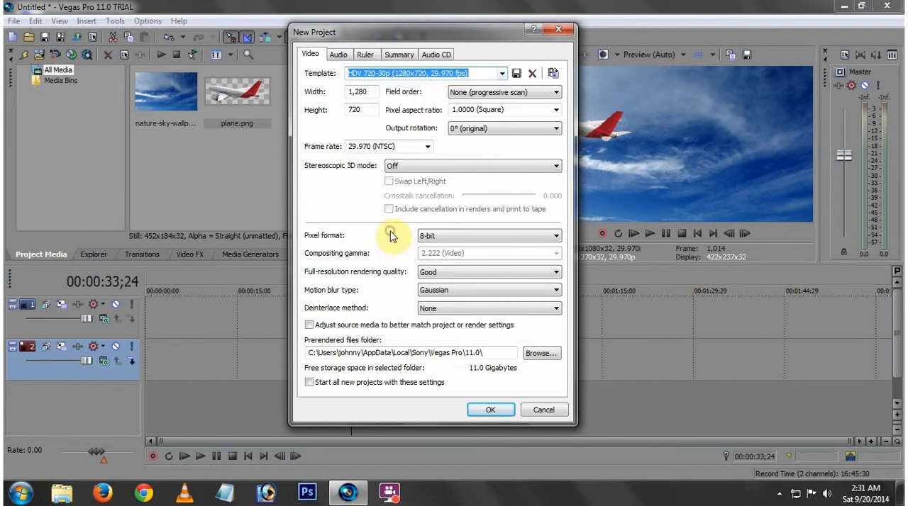
click(503, 74)
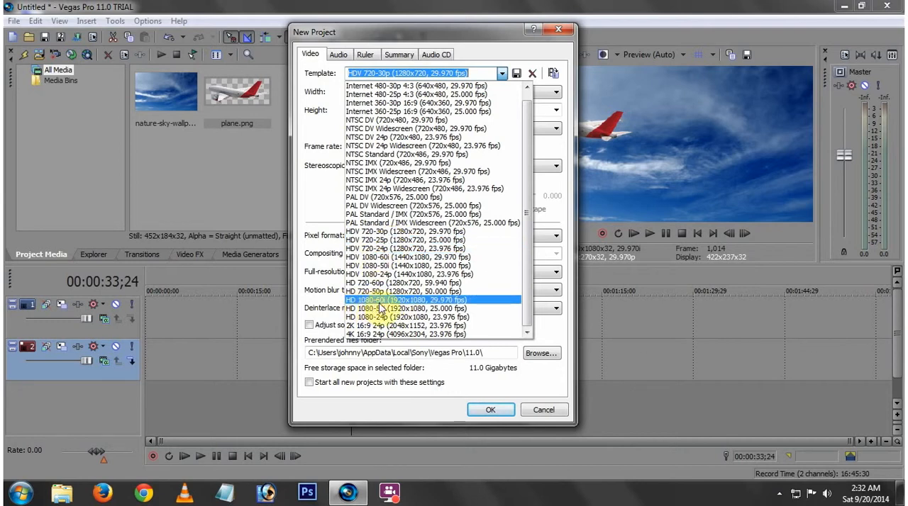
click(374, 236)
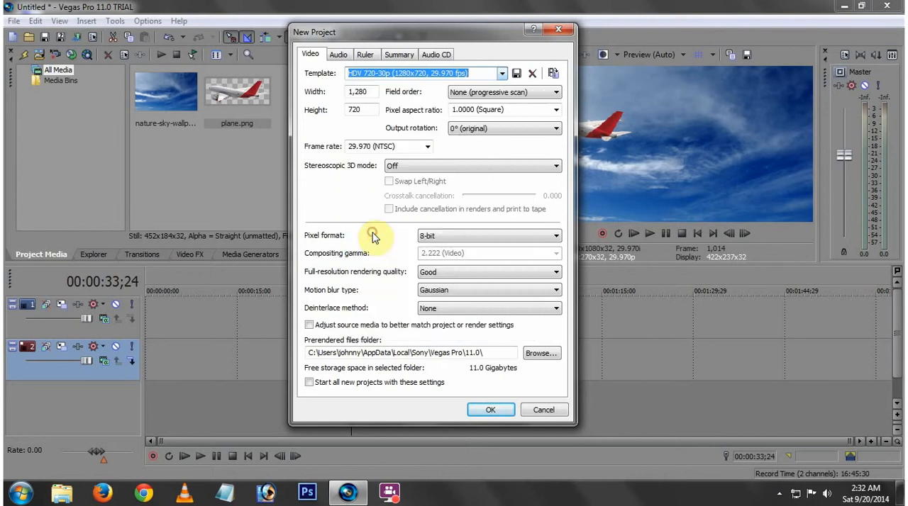
click(486, 414)
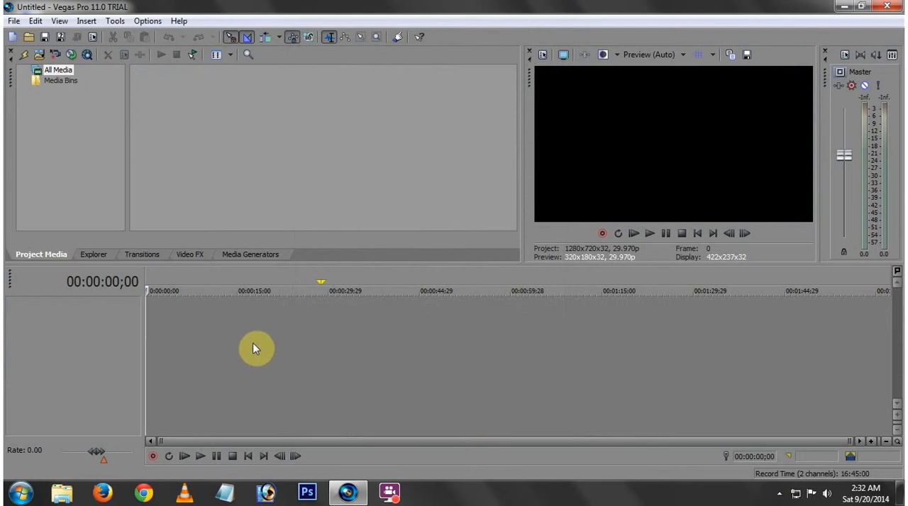
- Import the plane PNG and nature-sky-wallpaper-download.jpg from the Desktop into the project media
click(313, 340)
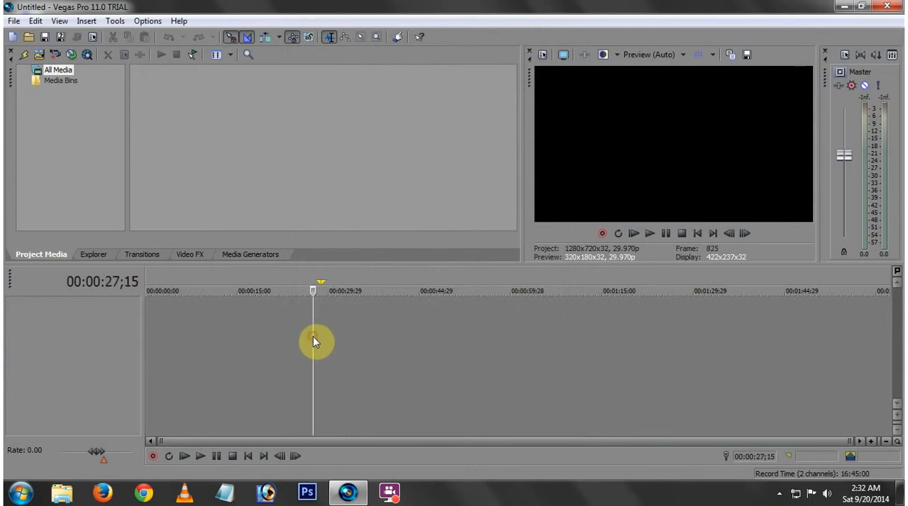
click(13, 21)
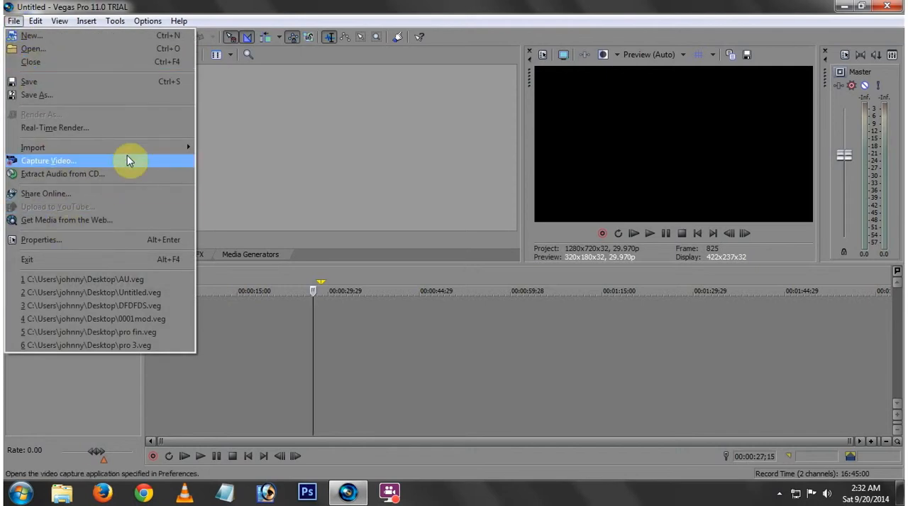
mouse_move(144, 145)
click(221, 147)
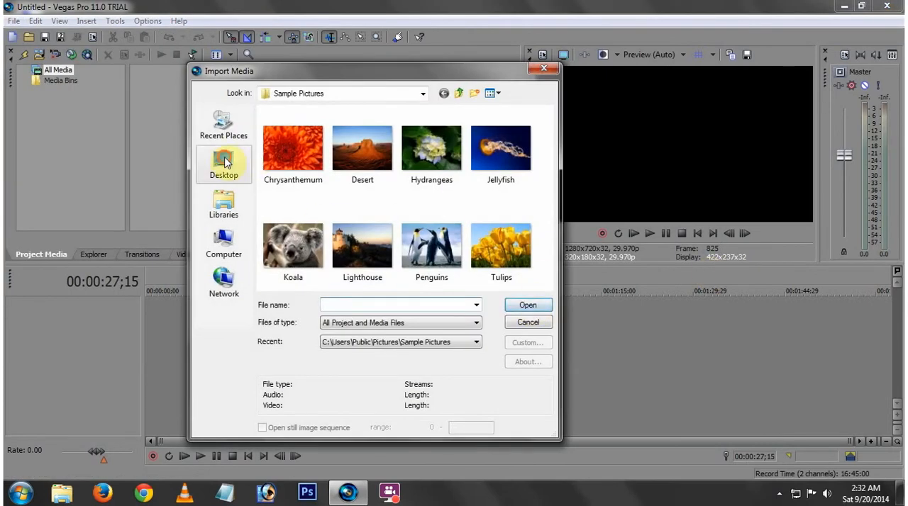
click(226, 162)
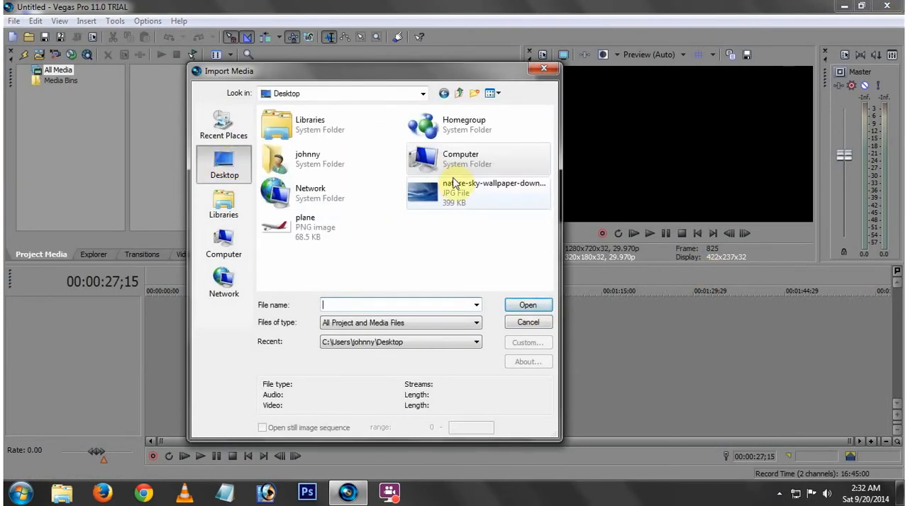
click(309, 230)
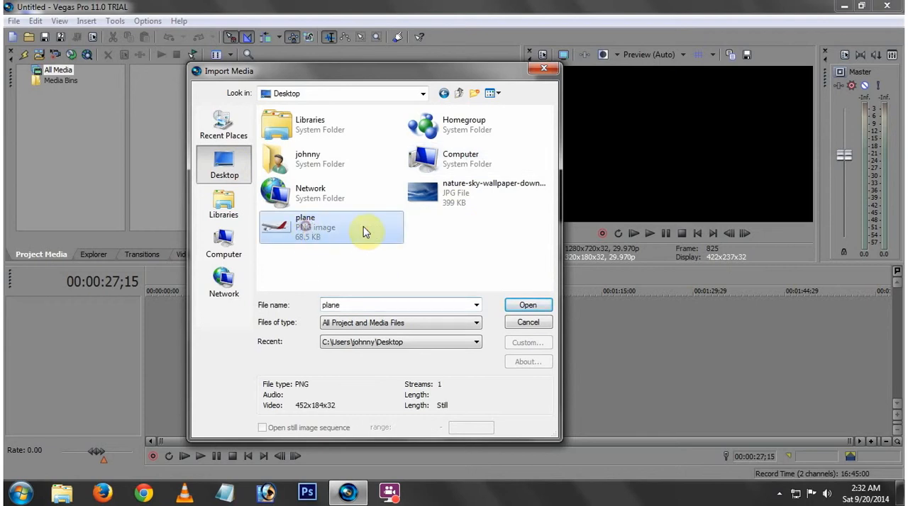
ctrl+click(453, 199)
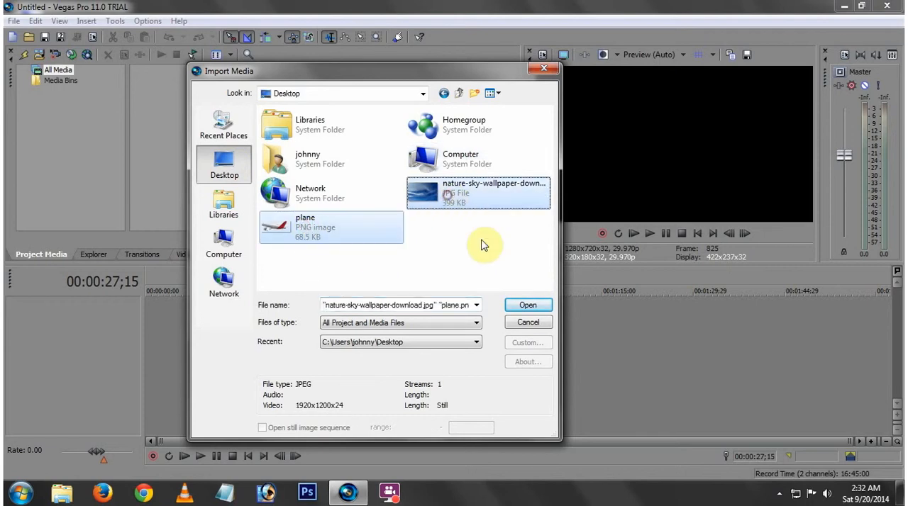
click(528, 306)
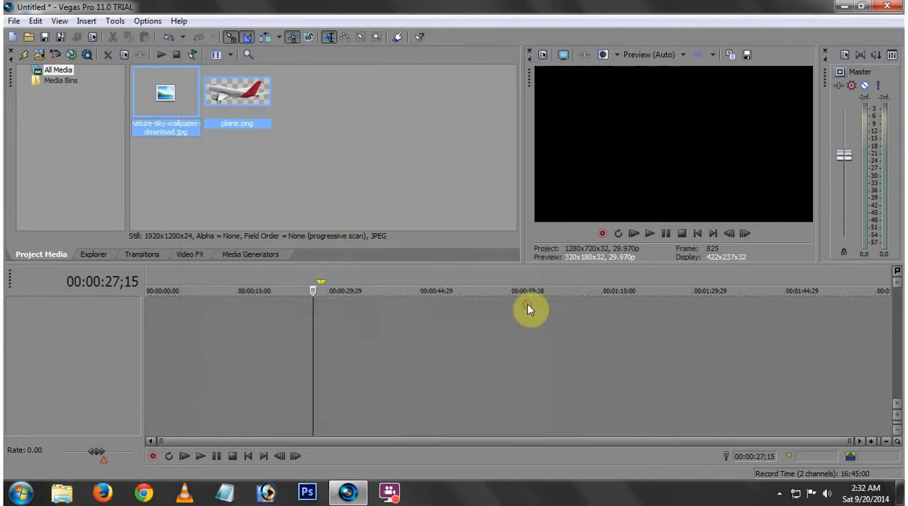
click(245, 174)
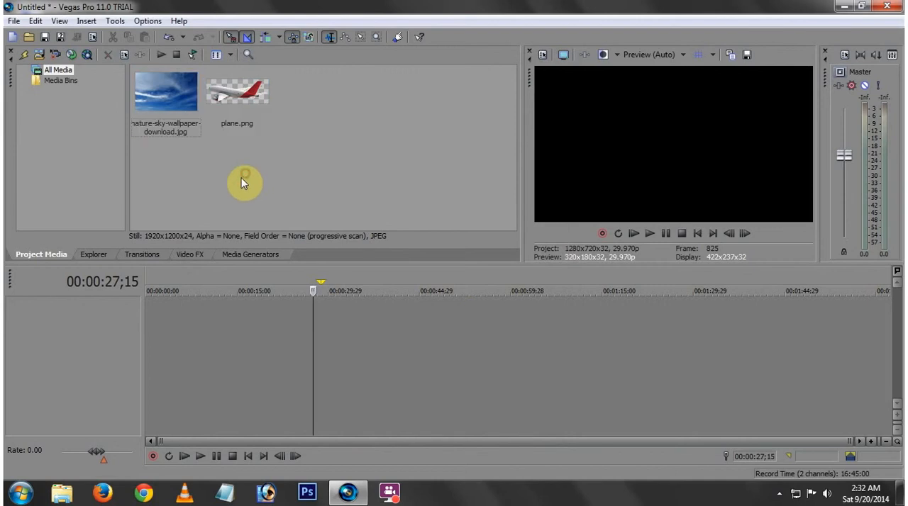
- Insert two video tracks into the project
click(174, 103)
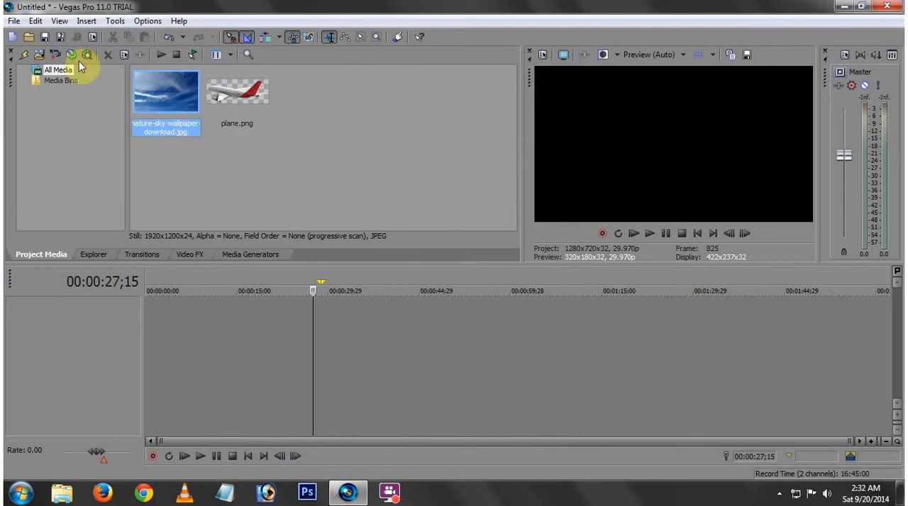
click(87, 21)
mouse_move(112, 50)
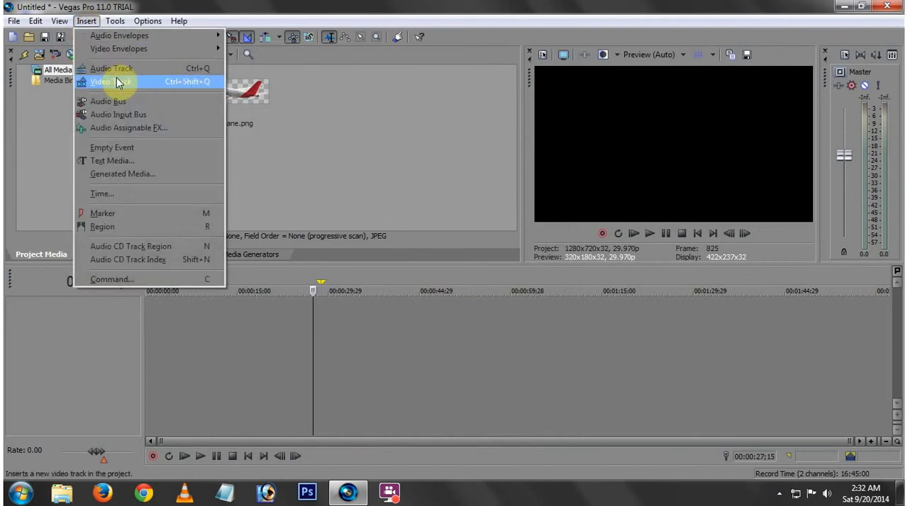
click(116, 79)
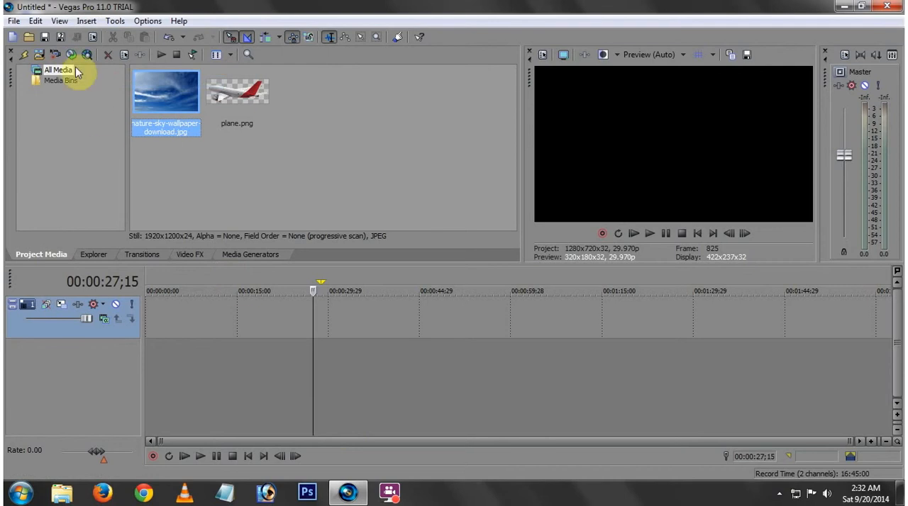
click(87, 21)
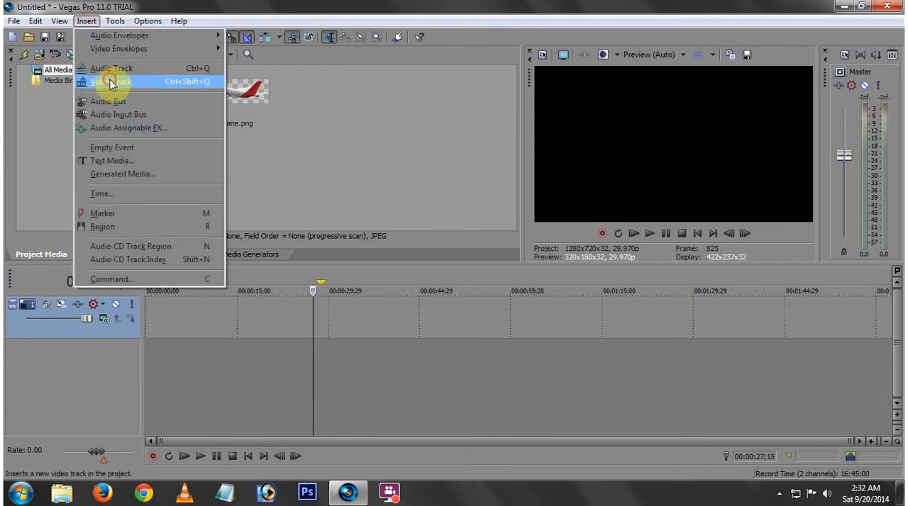
click(106, 73)
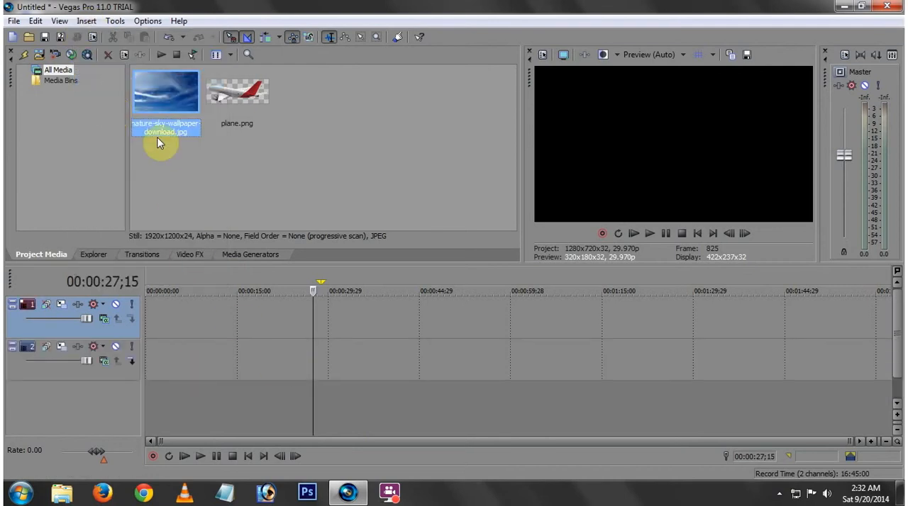
- Place the sky wallpaper on track 2 at about 30 seconds and extend its end by about 17 seconds
drag(173, 95, 254, 351)
drag(334, 362, 461, 350)
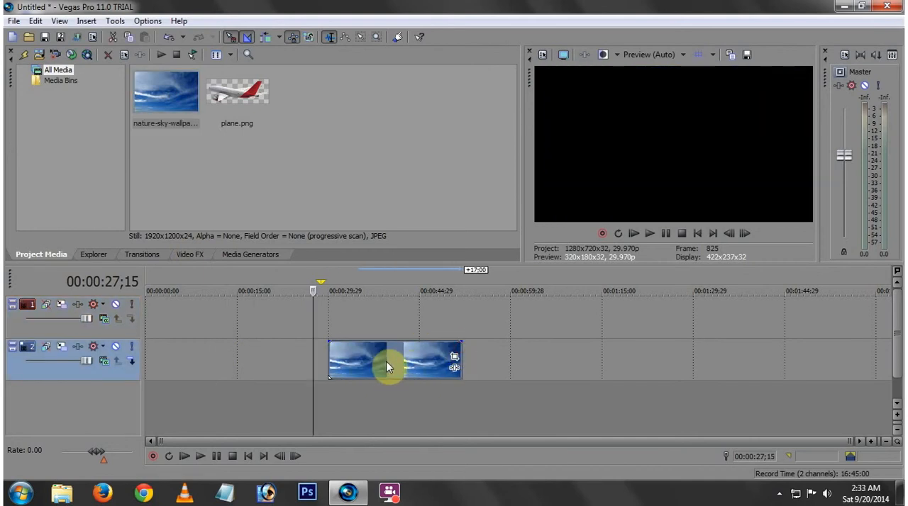
click(386, 361)
- Place plane.png on track 1 above the sky clip, extending its end about 5 seconds and its start about 2.4 seconds
click(239, 102)
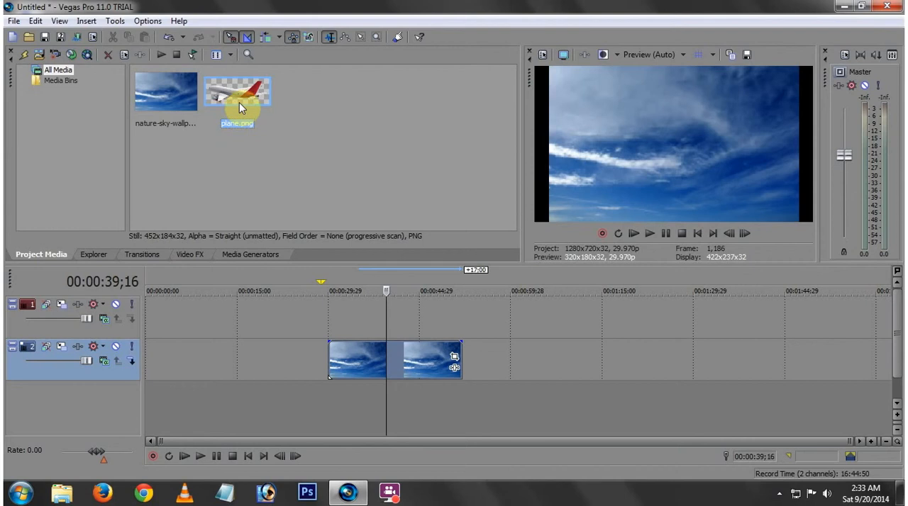
drag(239, 103, 374, 329)
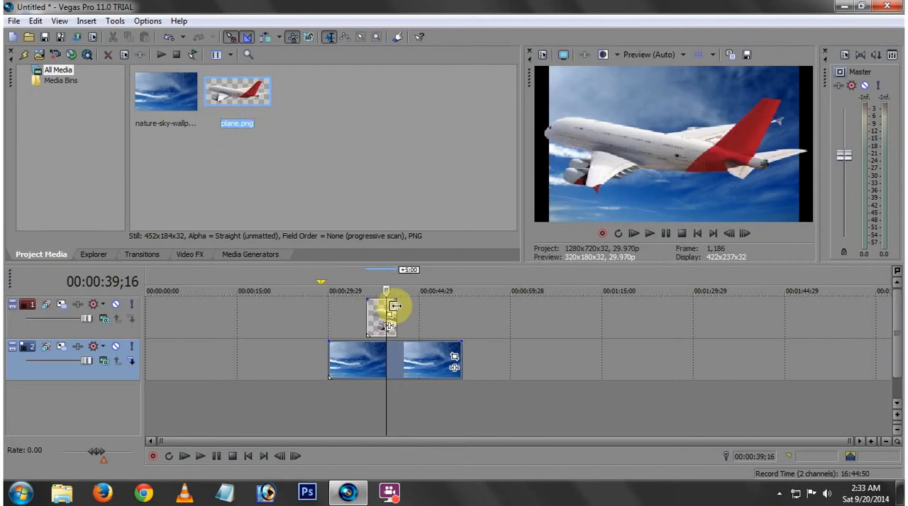
drag(394, 306, 426, 305)
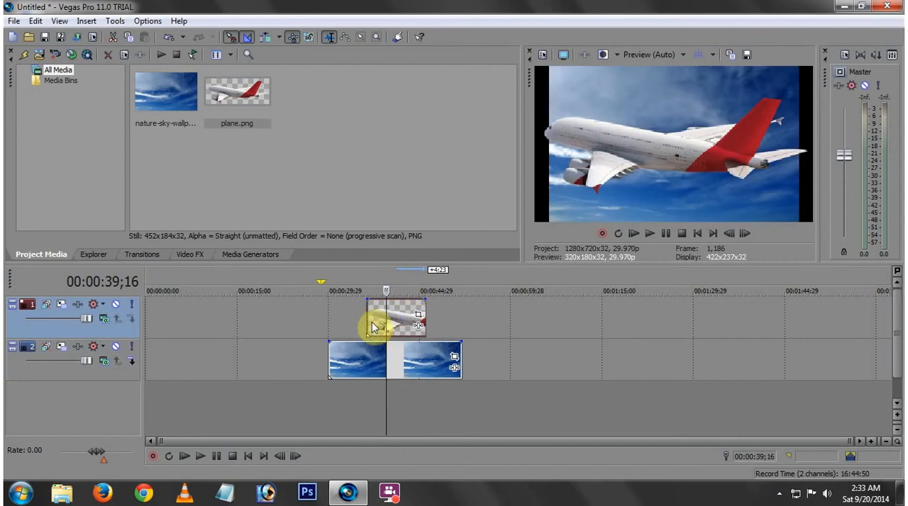
mouse_move(374, 328)
mouse_down()
mouse_move(365, 314)
mouse_move(359, 325)
mouse_up()
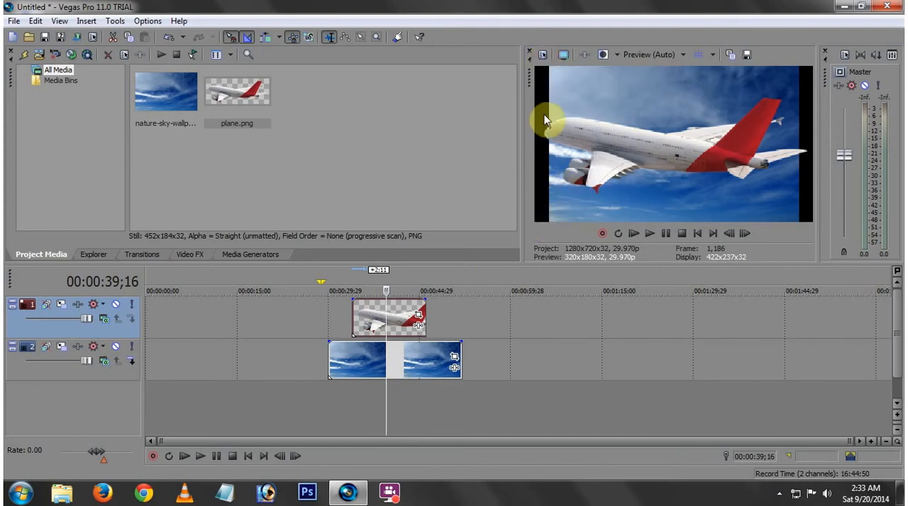
- Turn off Maintain Aspect Ratio for the sky clip on track 2
right_click(405, 364)
mouse_move(418, 374)
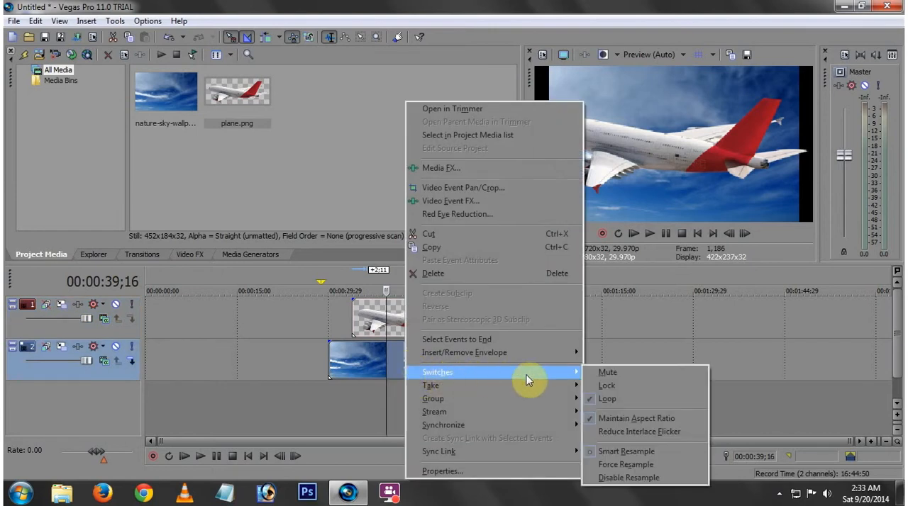
click(590, 419)
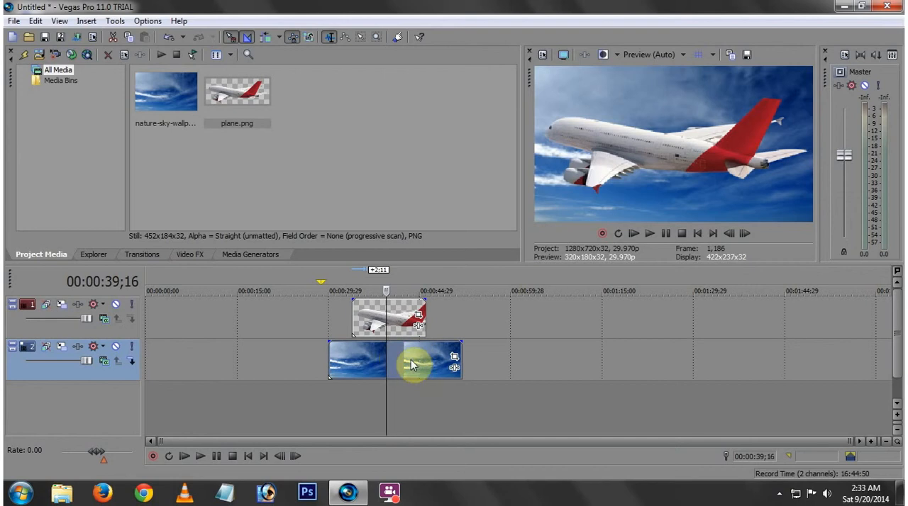
- Shift the plane clip about 19 frames later and enlarge its Pan/Crop frame to about 1,112.5 by 452.9 at 5 seconds
drag(394, 319, 396, 324)
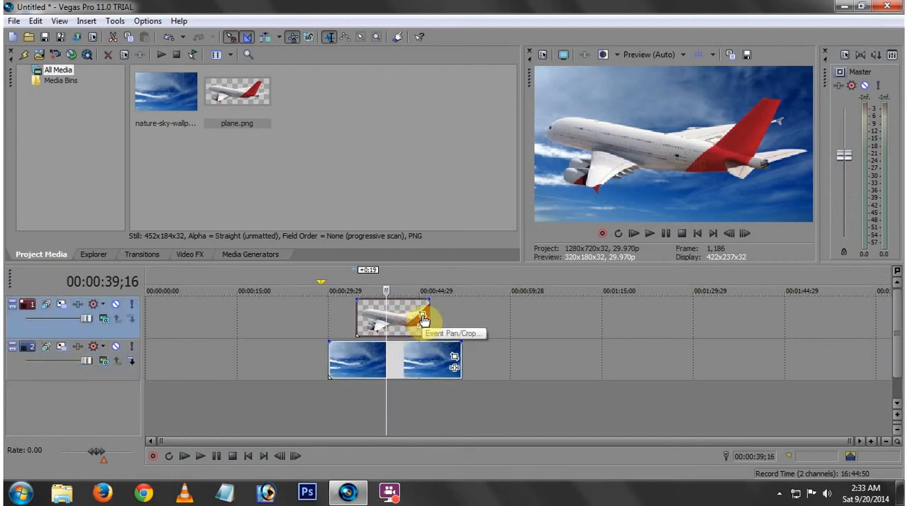
click(424, 316)
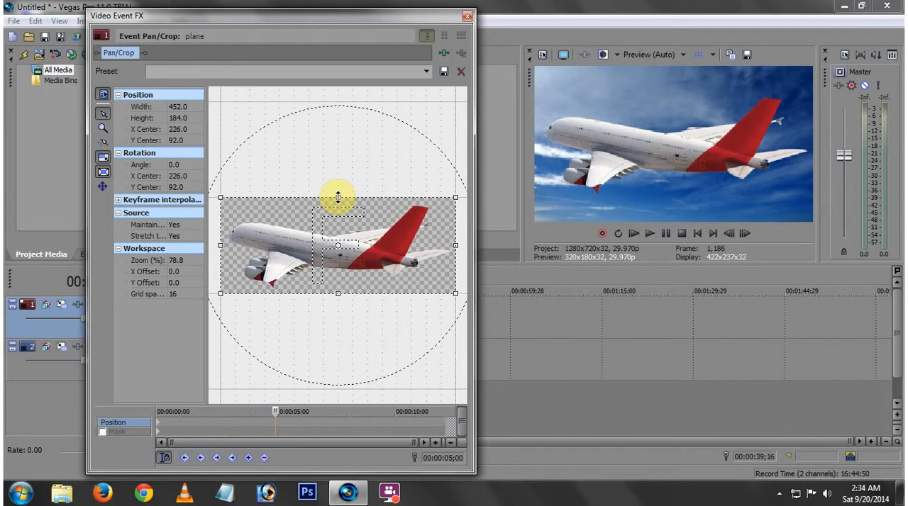
drag(339, 198, 340, 150)
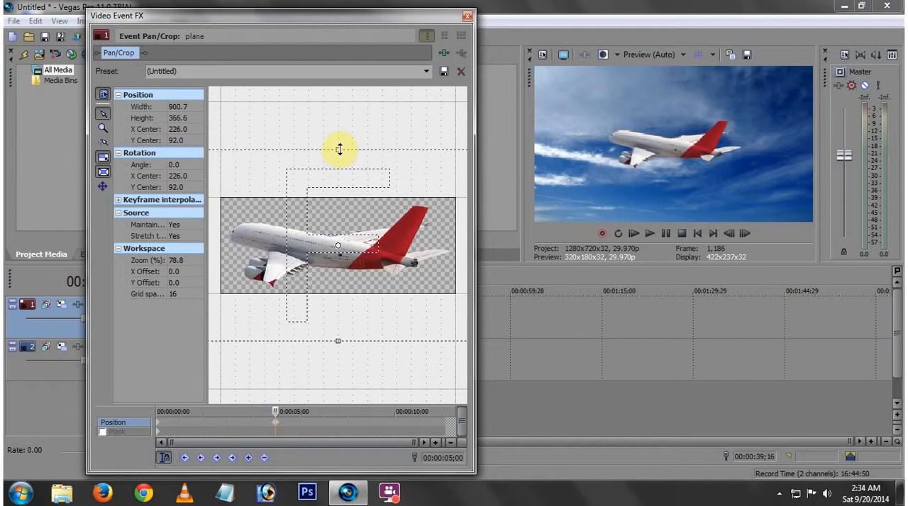
drag(340, 149, 339, 127)
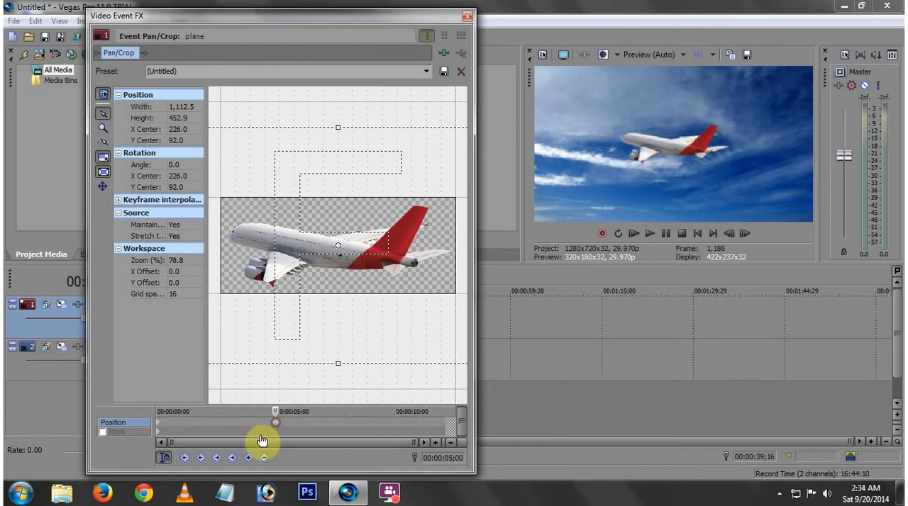
- Compare the plane's Position keyframes at 0 and 5 seconds and delete the one at the start
click(158, 425)
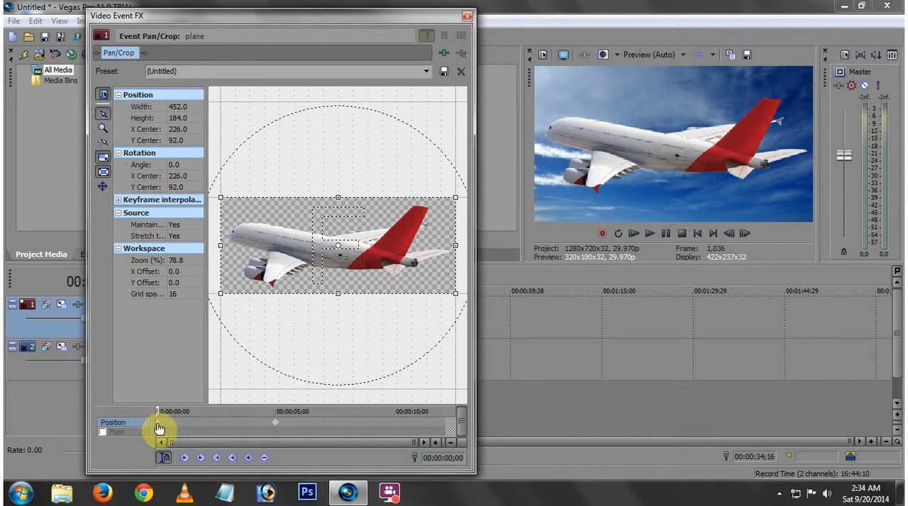
drag(157, 412, 277, 422)
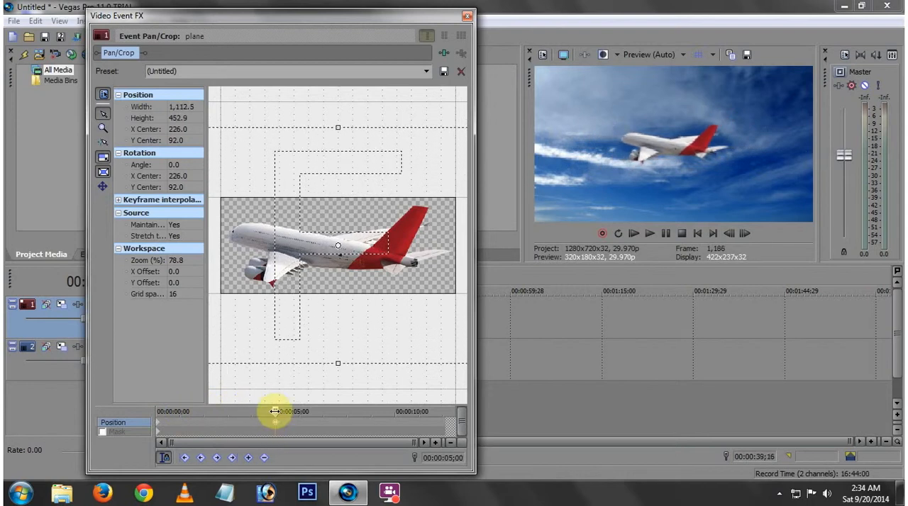
double_click(276, 422)
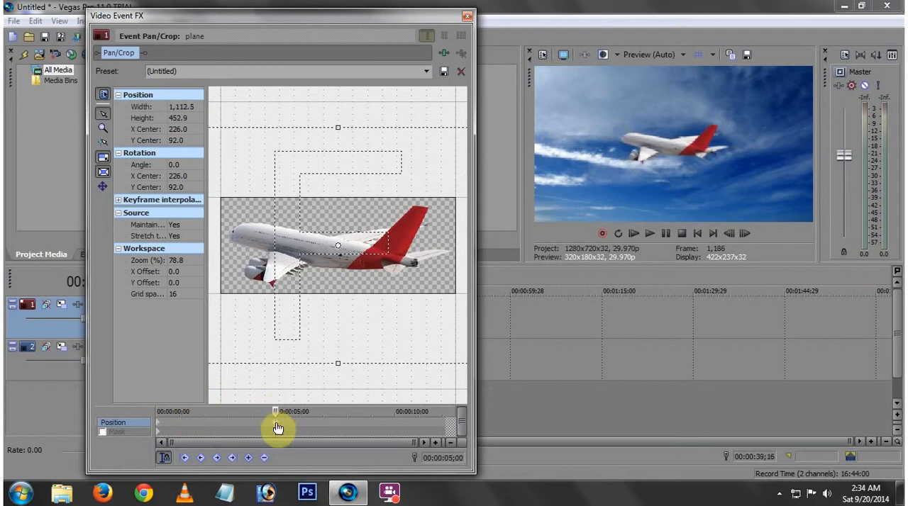
click(158, 423)
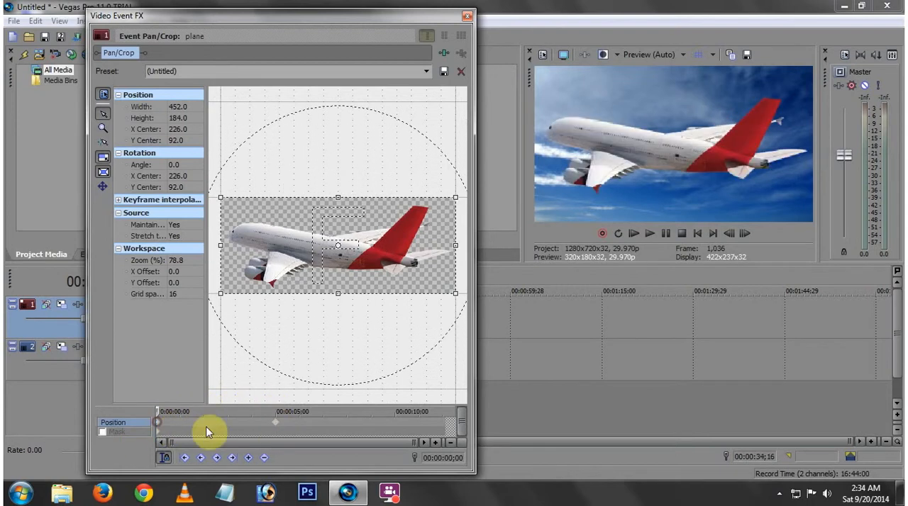
click(264, 460)
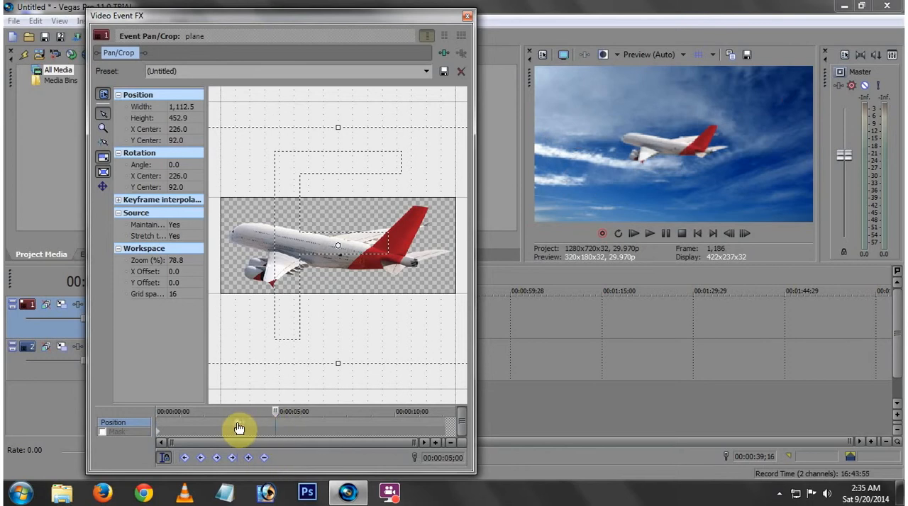
- Move the remaining keyframe to the clip's start and shift the crop frame to about X -547.7, Y -42.4, putting the plane off-screen
click(172, 420)
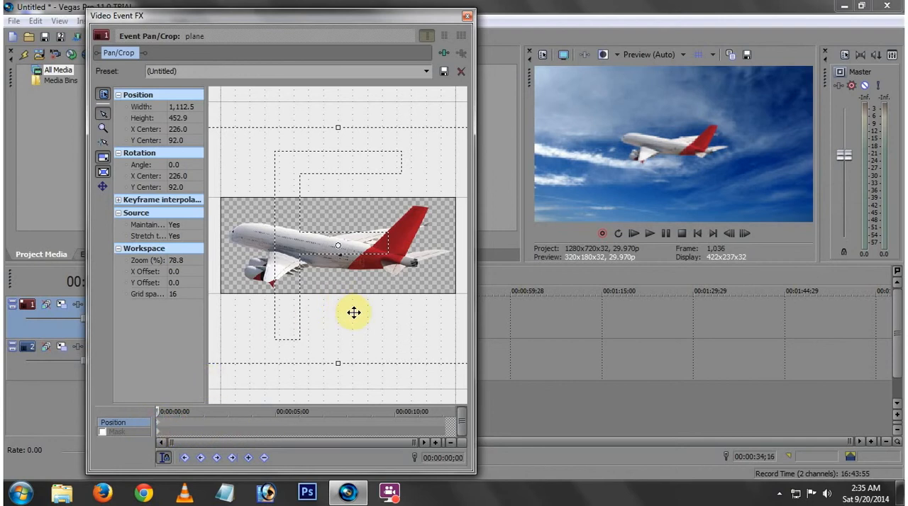
drag(362, 284, 183, 238)
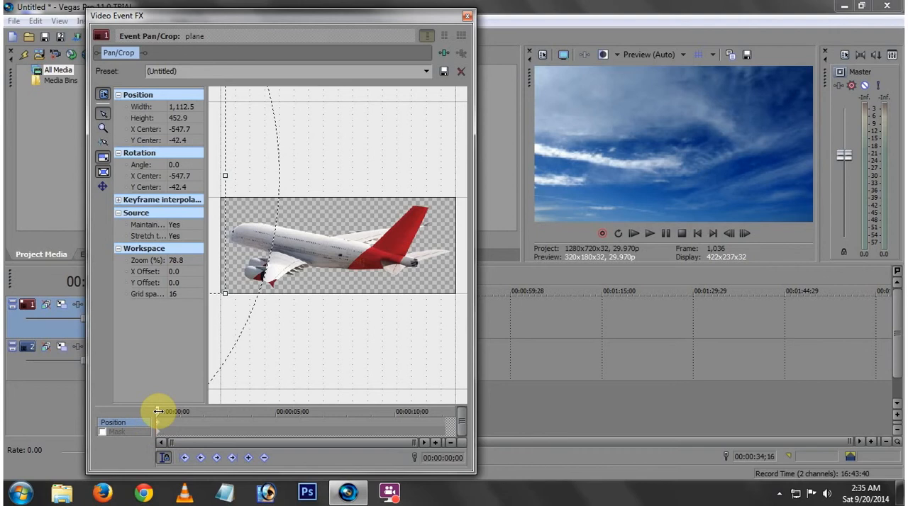
- At about 4;05 in the plane clip, shift the crop frame to about X 1,004.8, Y 225.2 and close Event Pan/Crop
drag(159, 411, 252, 410)
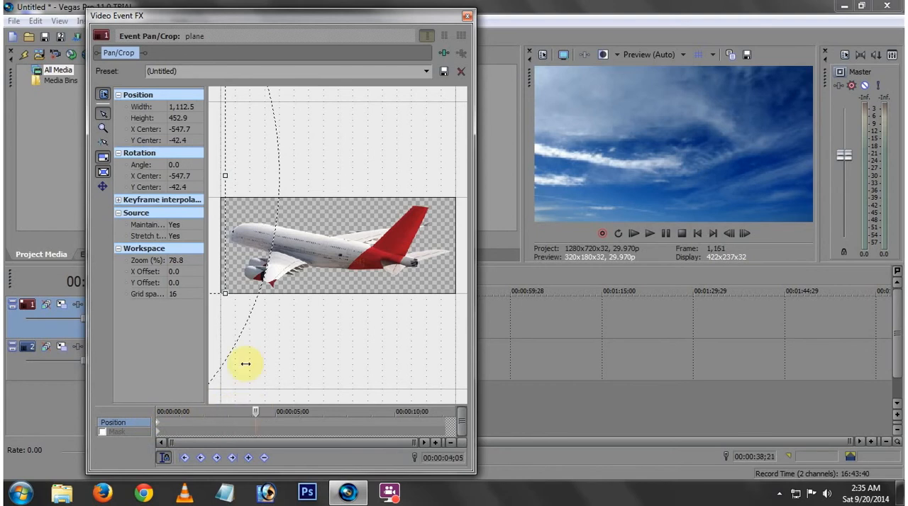
drag(215, 231, 361, 308)
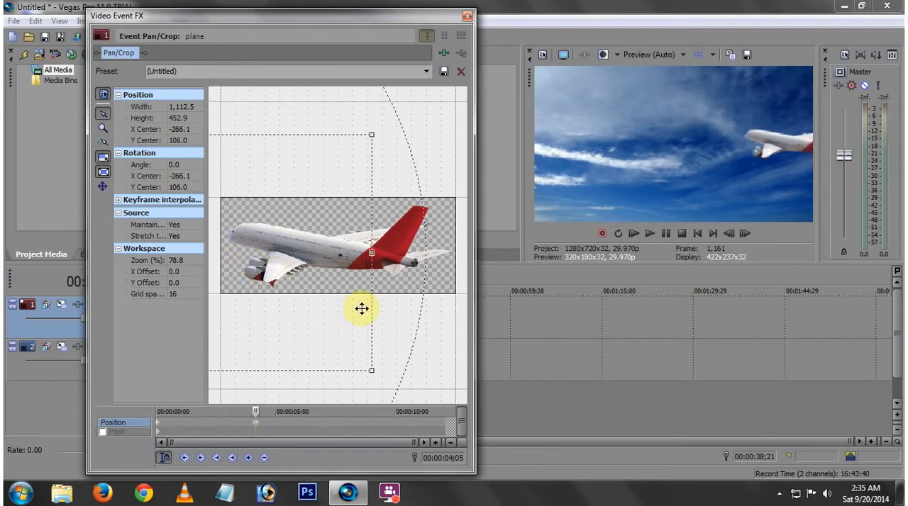
drag(269, 253, 425, 253)
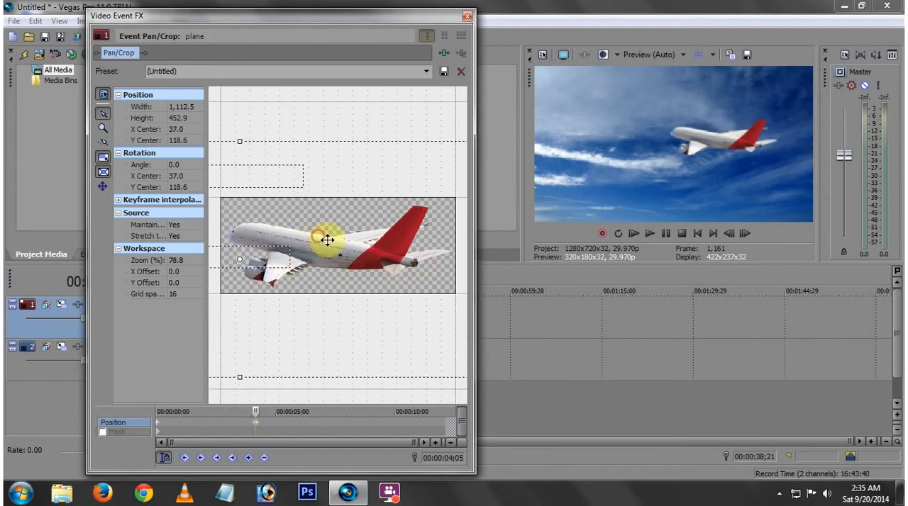
drag(324, 237, 391, 281)
drag(290, 263, 382, 238)
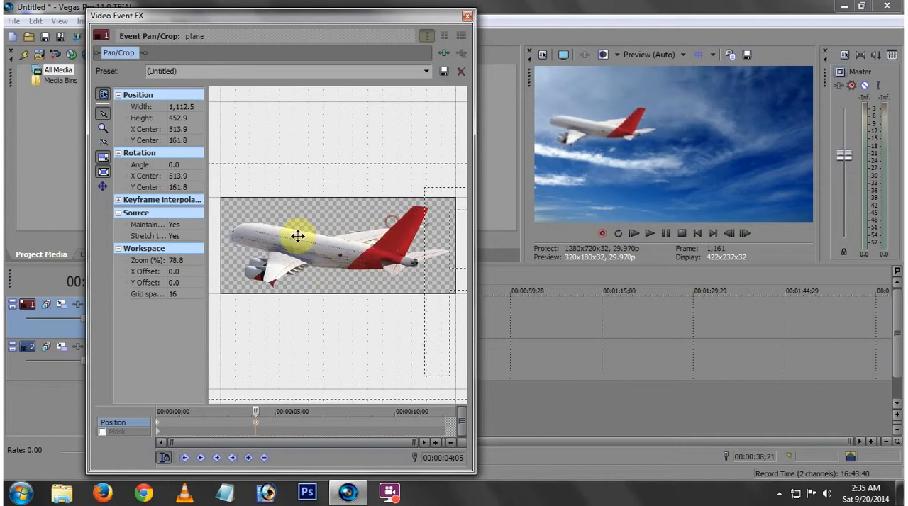
drag(296, 237, 496, 258)
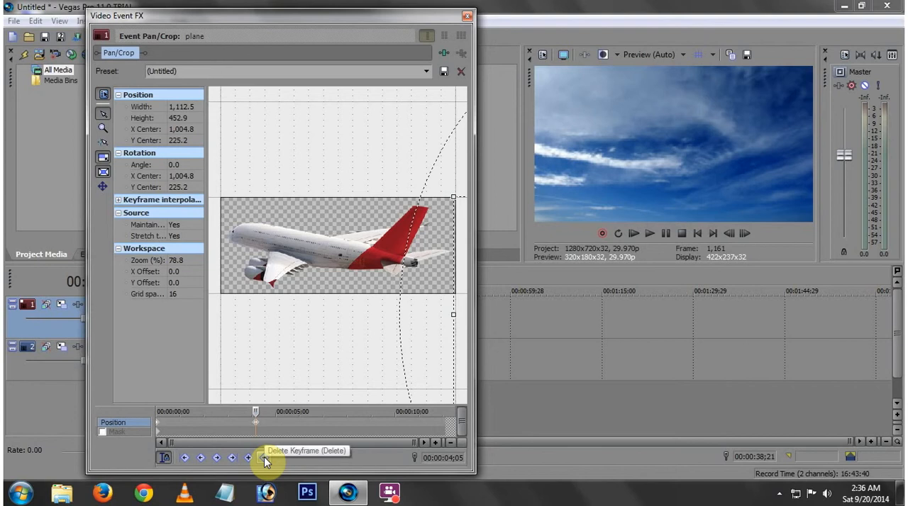
click(469, 17)
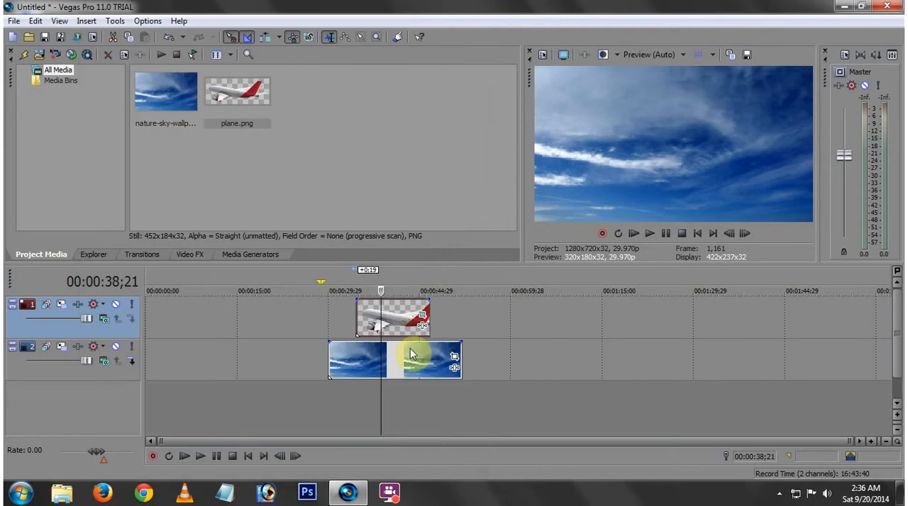
- Play the plane's flight across the sky from about 32;18 on the timeline
click(344, 317)
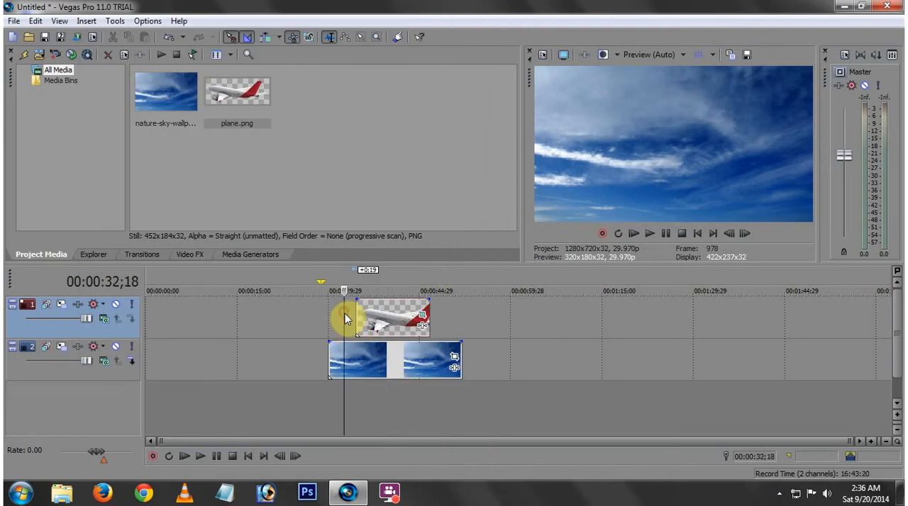
click(201, 460)
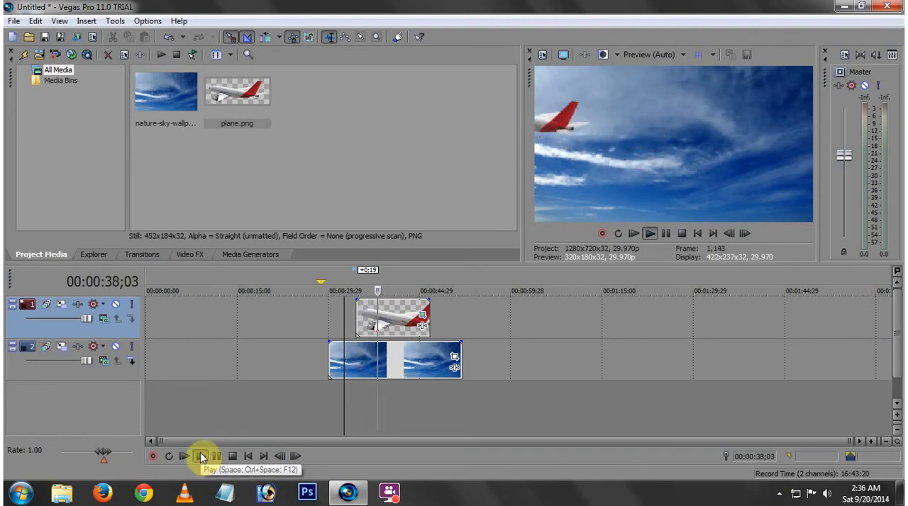
key(space)
- Set the preview quality to Preview (Full), replay the animation and scrub to about 35;22
click(649, 54)
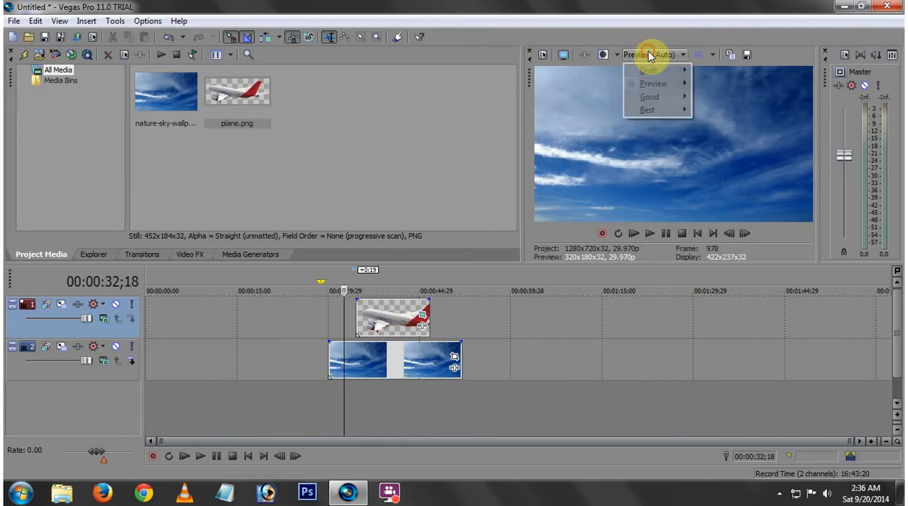
mouse_move(659, 88)
click(720, 98)
key(space)
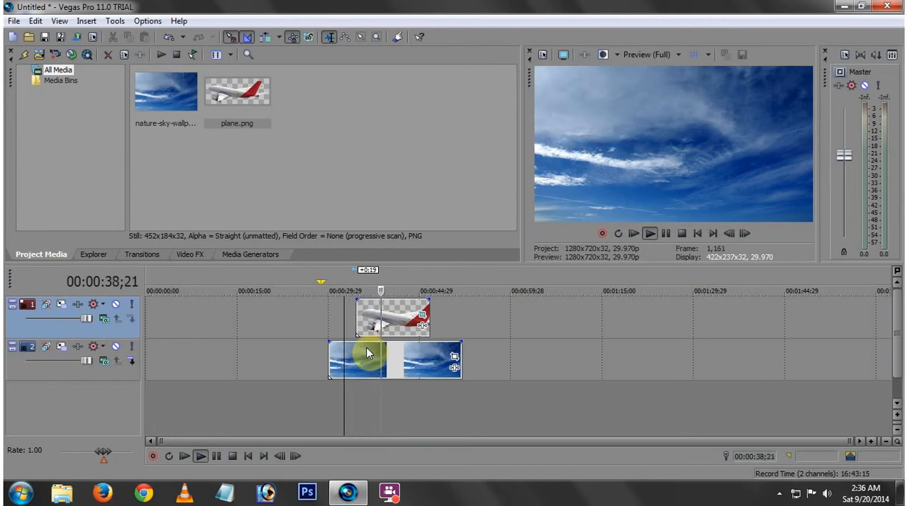
key(space)
drag(344, 354, 362, 356)
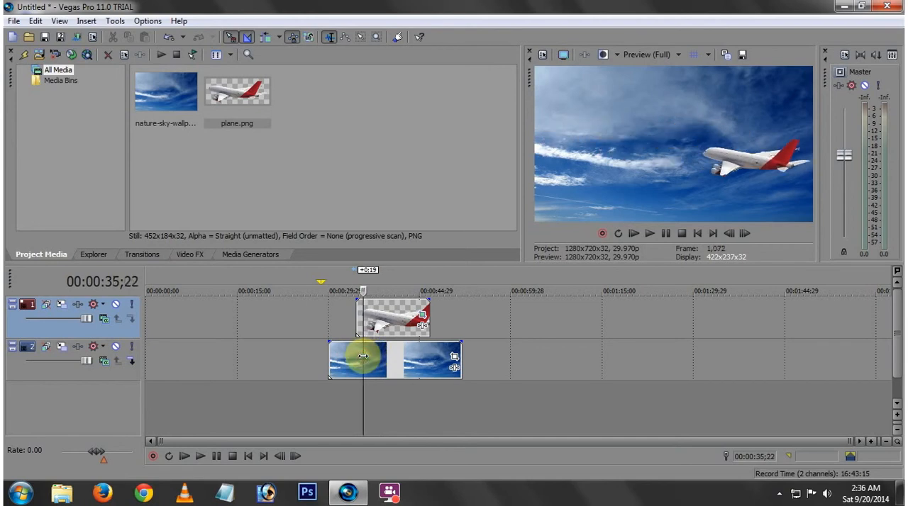
- At the plane's 4;05 keyframe, rotate the crop frame to about -5.6 degrees and shift it to about X 1,026.3, Y 174.4
click(422, 316)
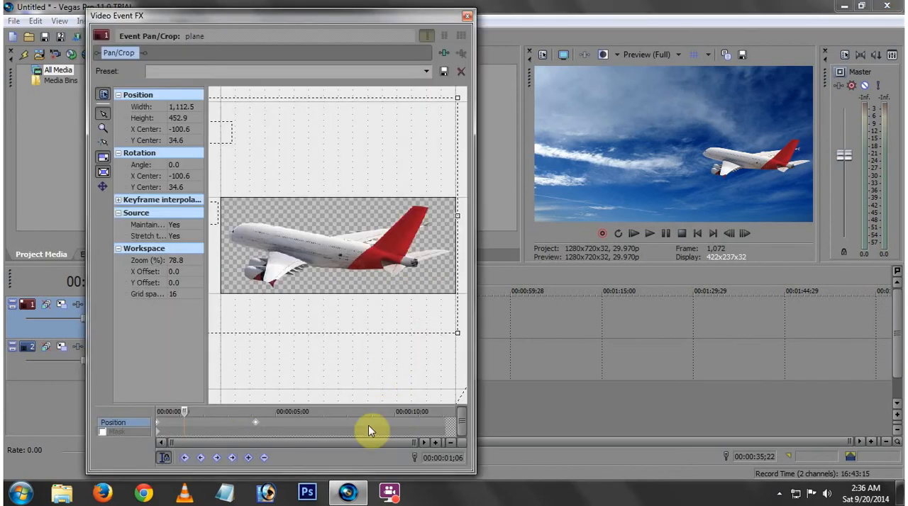
click(257, 428)
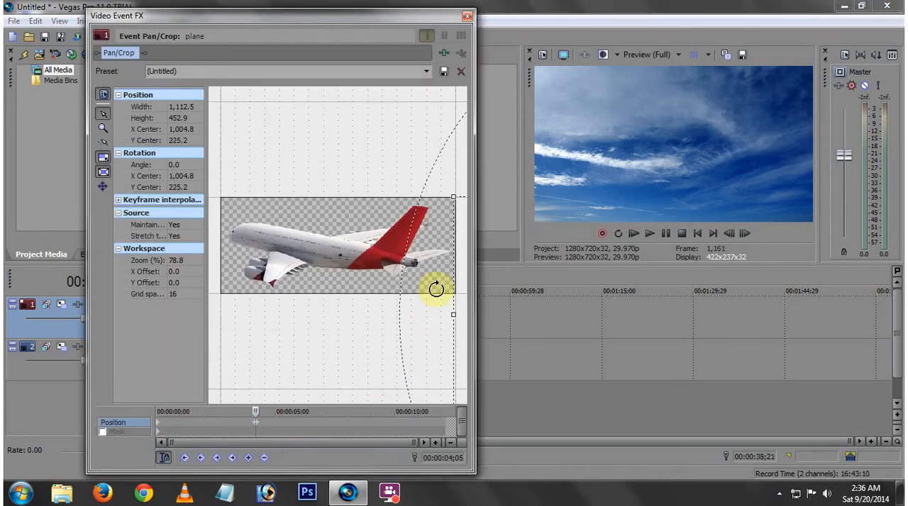
drag(460, 269, 243, 214)
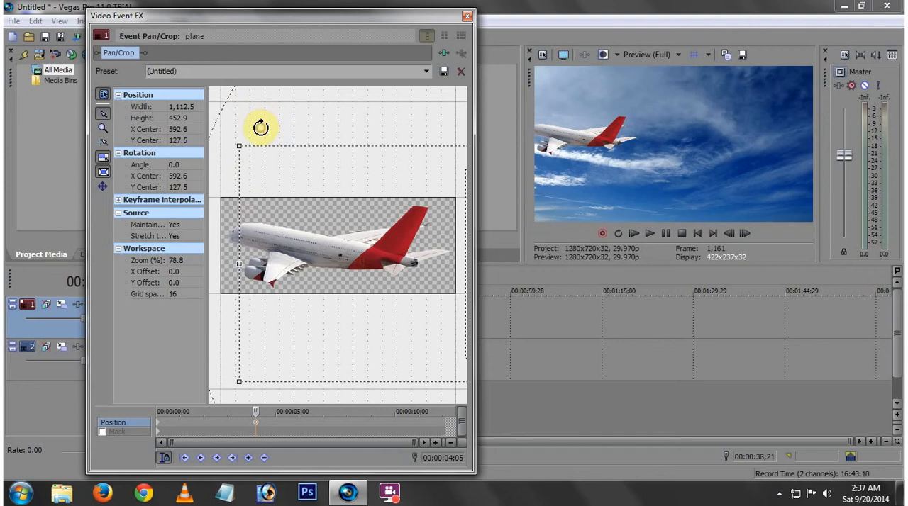
drag(260, 126, 217, 143)
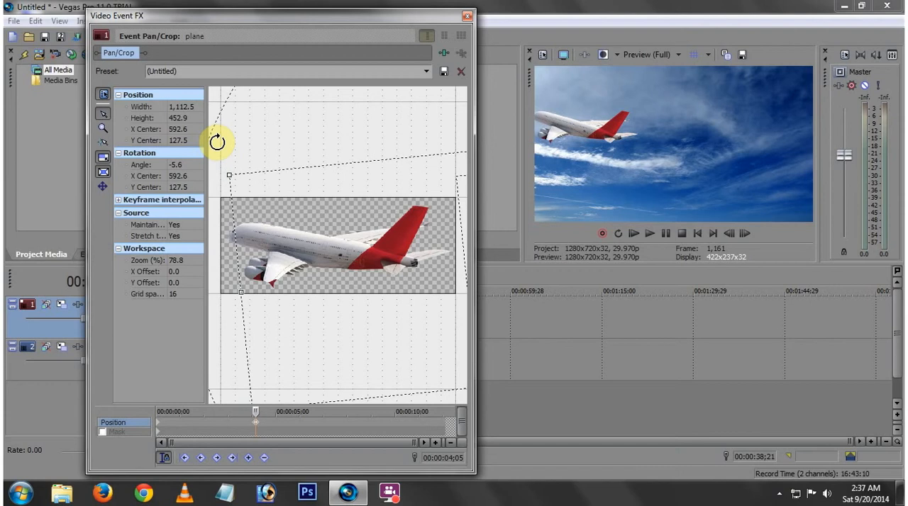
drag(295, 214, 509, 251)
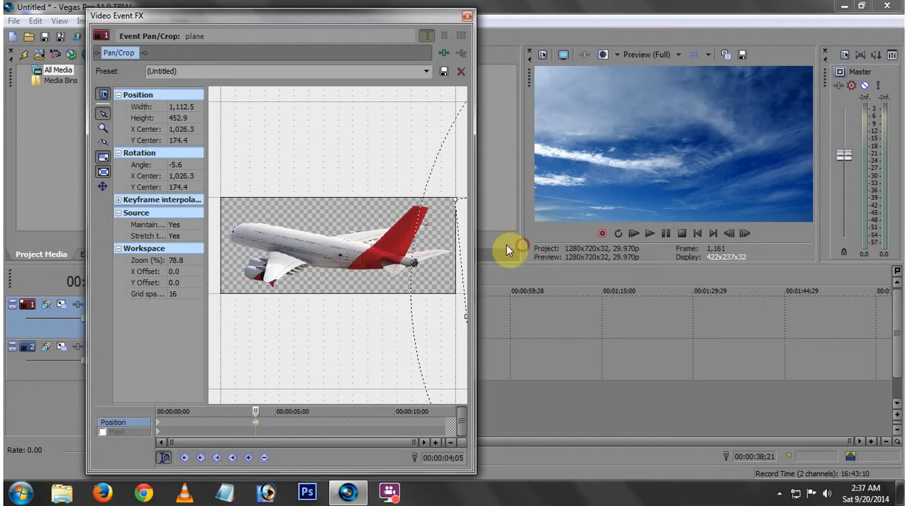
click(468, 20)
- Play the tilted plane animation from about 33;04 and scrub to about 37;24 to examine the rotation
click(347, 320)
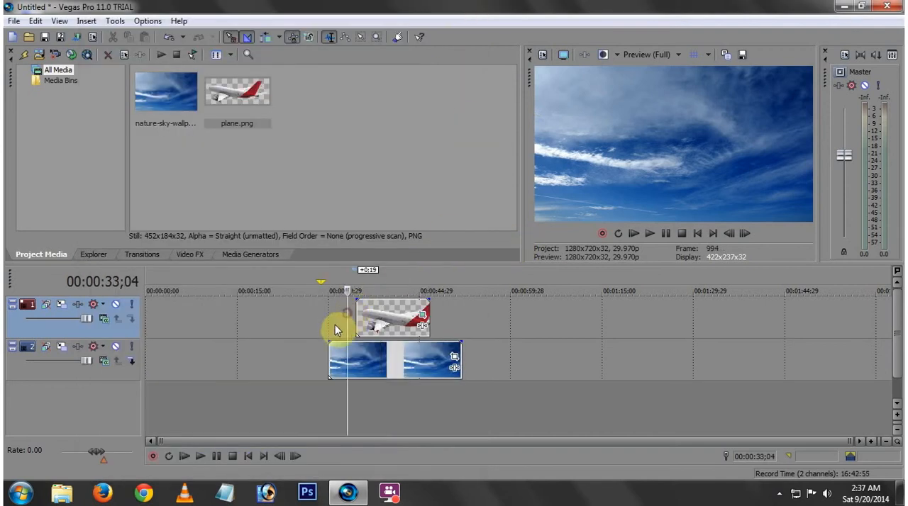
key(space)
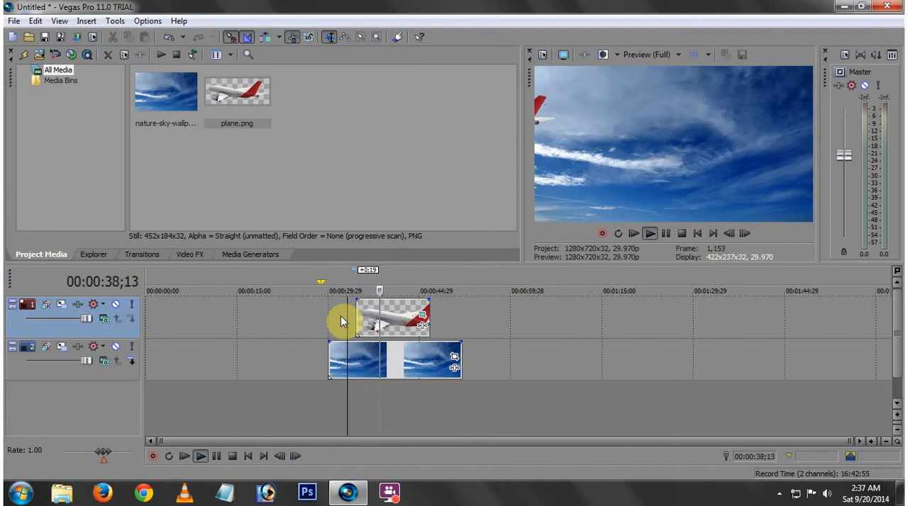
key(space)
drag(348, 327, 375, 326)
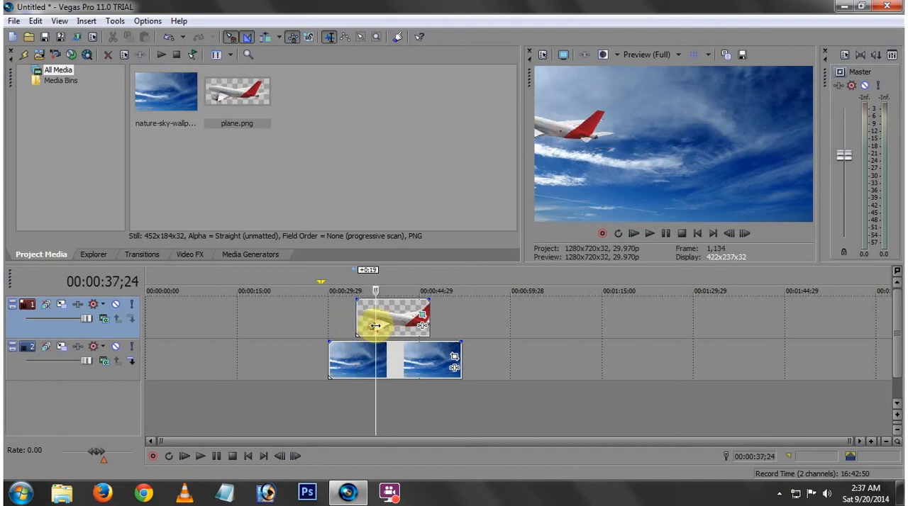